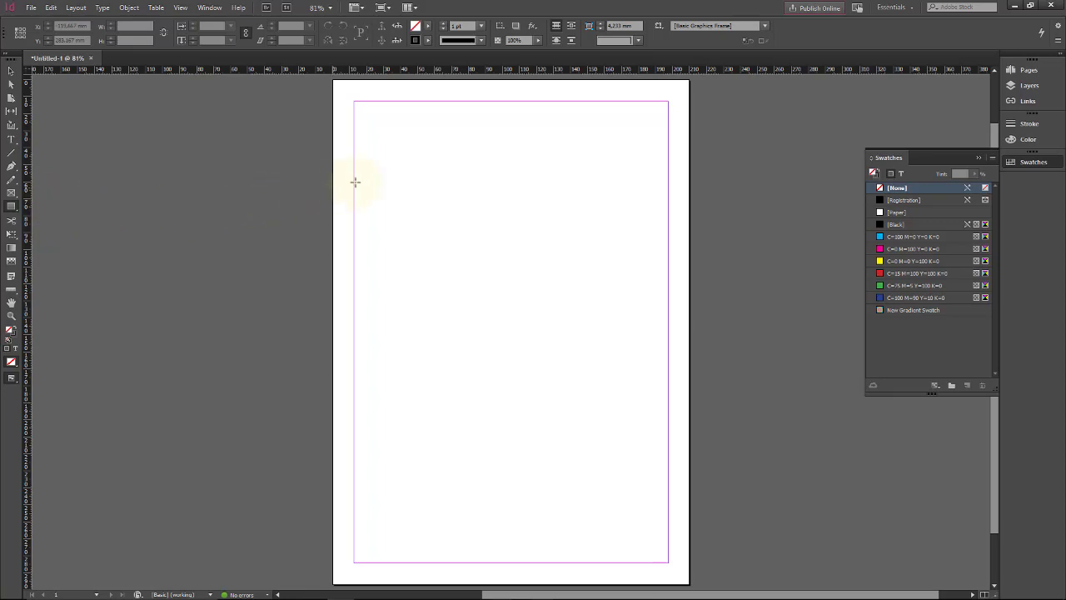
Draw a rectangle about 146 mm wide and 133 mm high in the upper half of the page.
drag(381, 157, 630, 383)
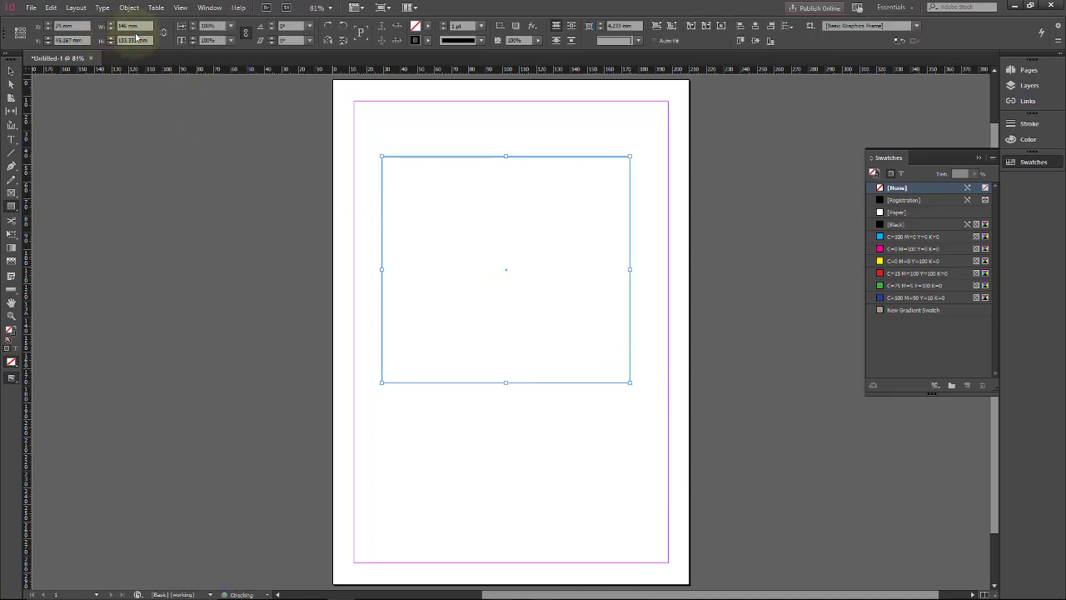
click(134, 30)
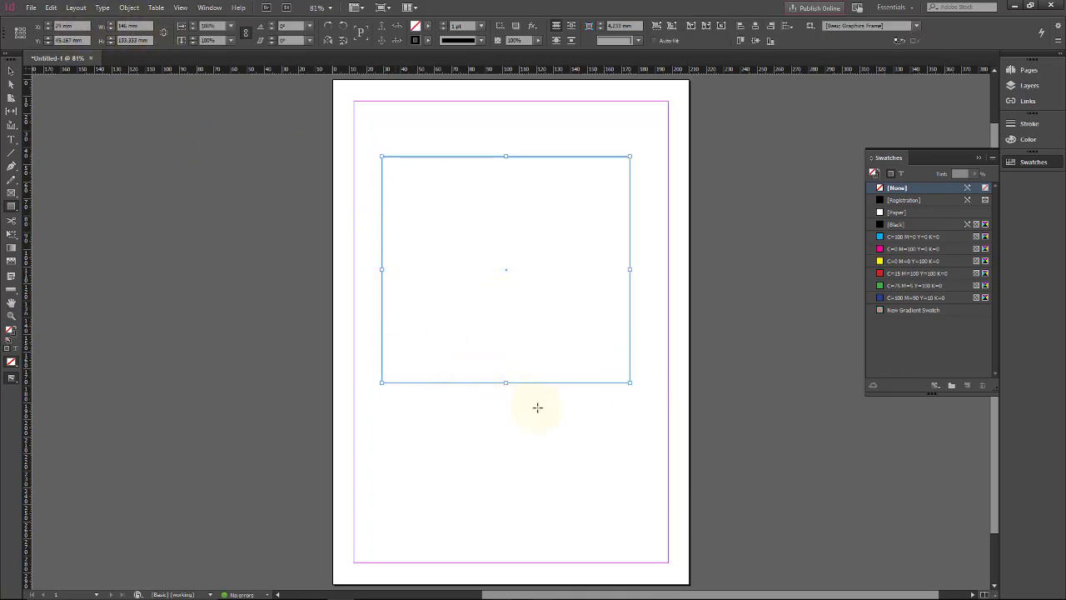
click(451, 419)
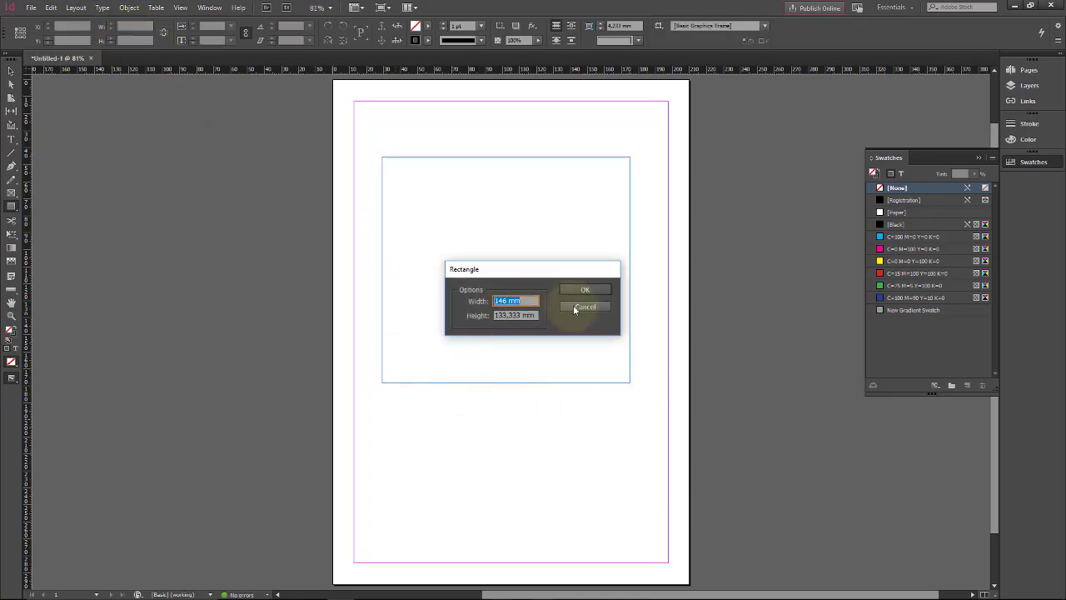
click(574, 305)
Delete the rectangle from the page.
click(11, 72)
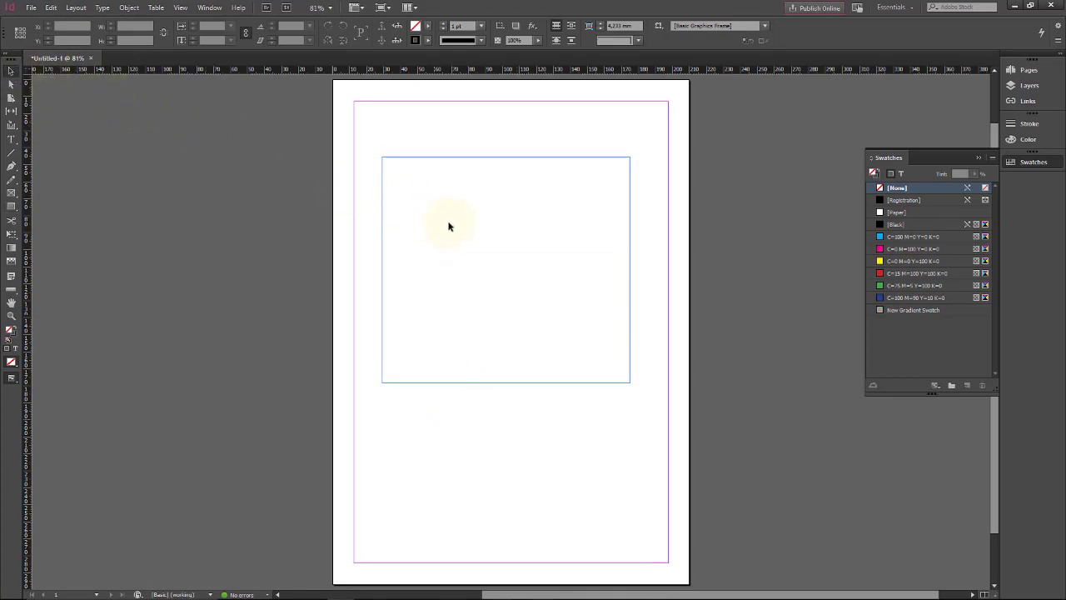
click(471, 158)
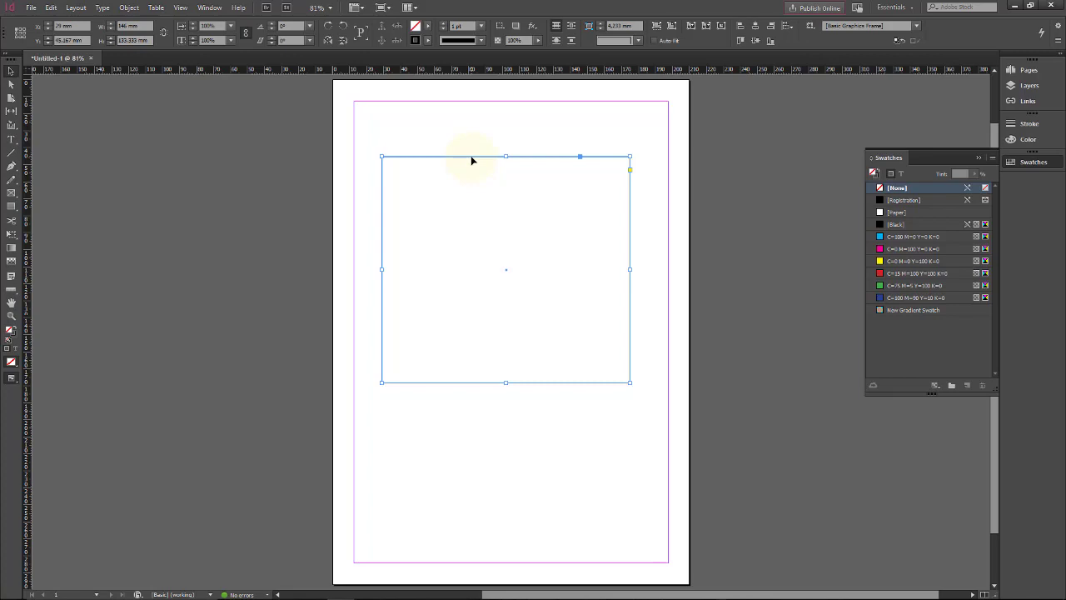
key(Delete)
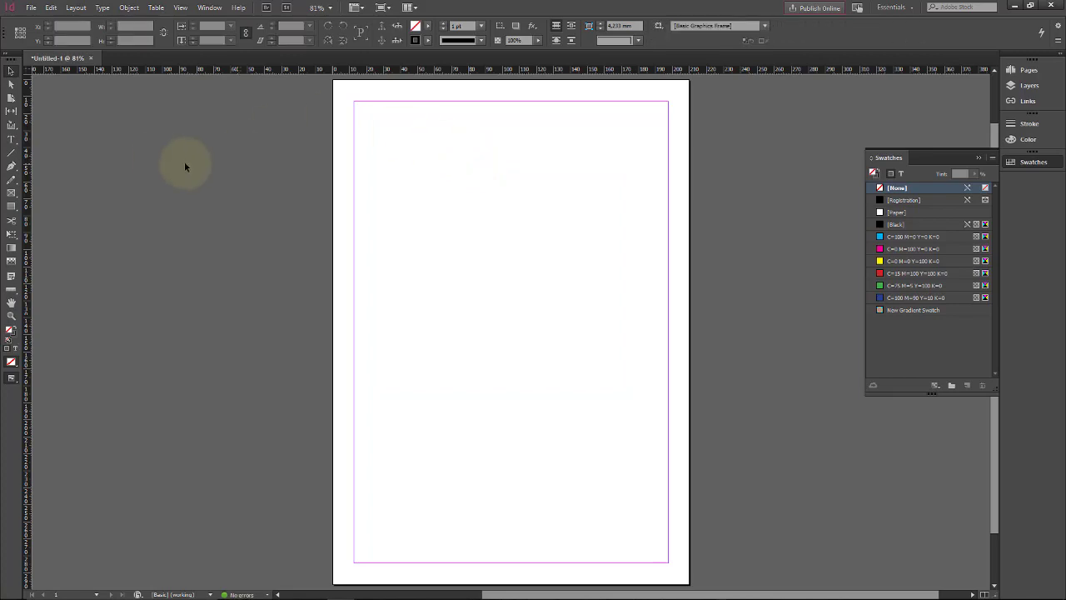
Load the PNG of hands holding a smartphone from the Pictures folder for placing.
click(31, 8)
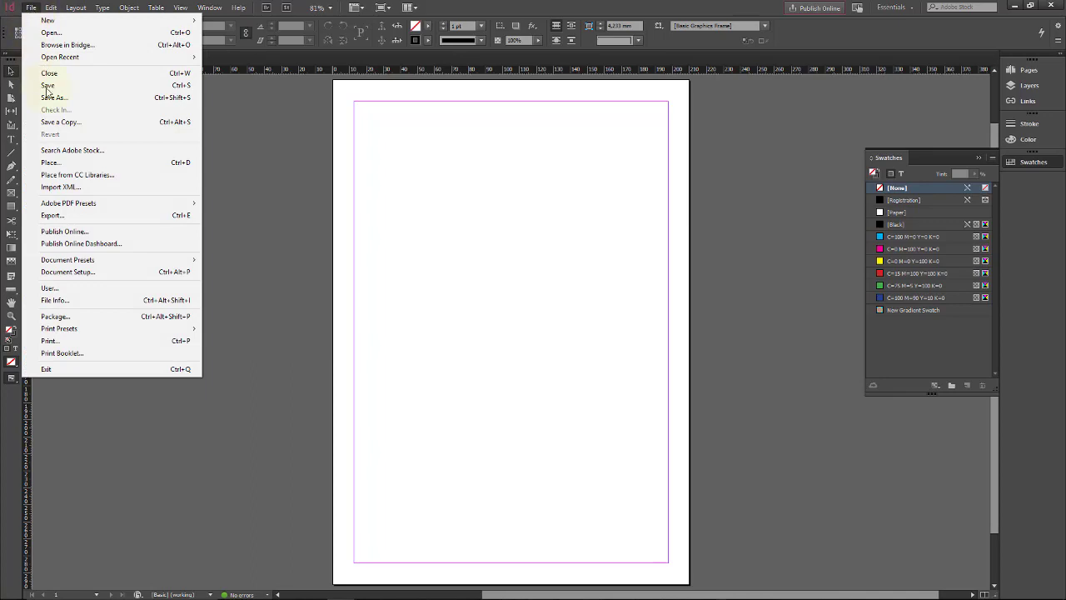
click(68, 163)
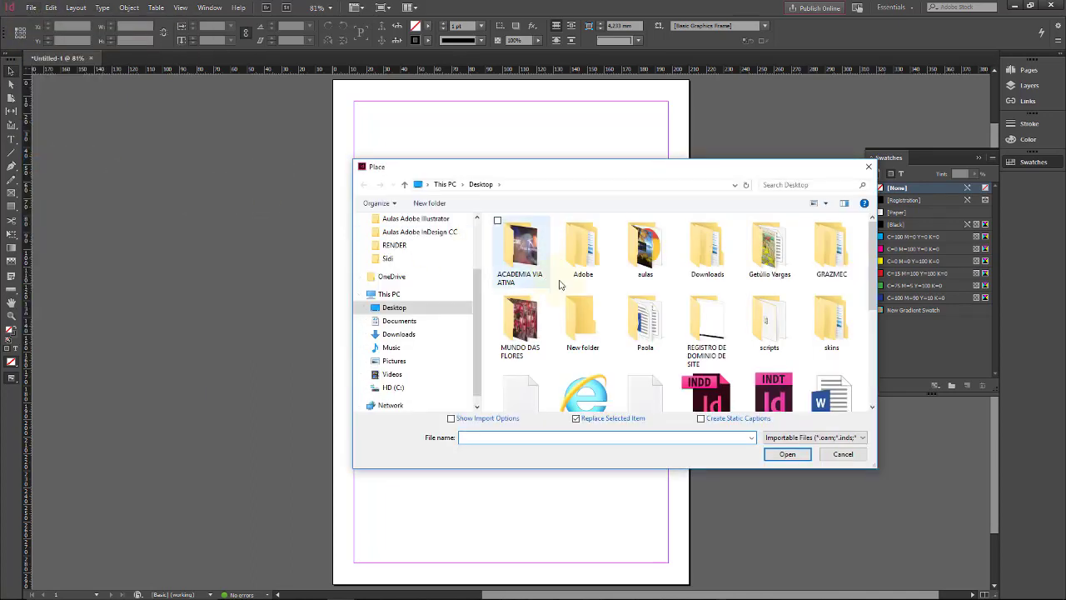
drag(873, 260, 869, 355)
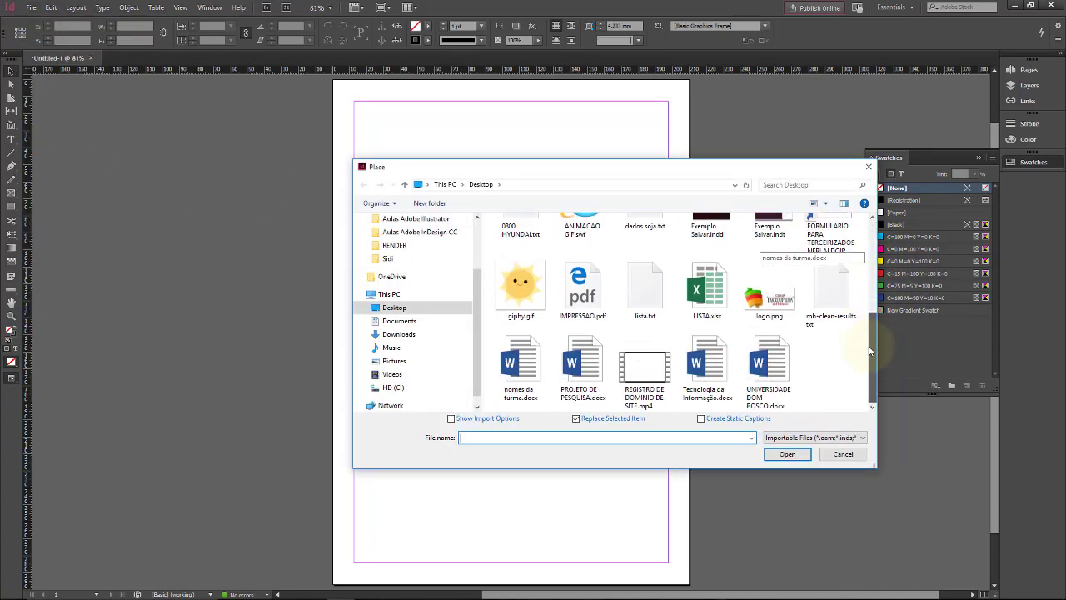
click(768, 310)
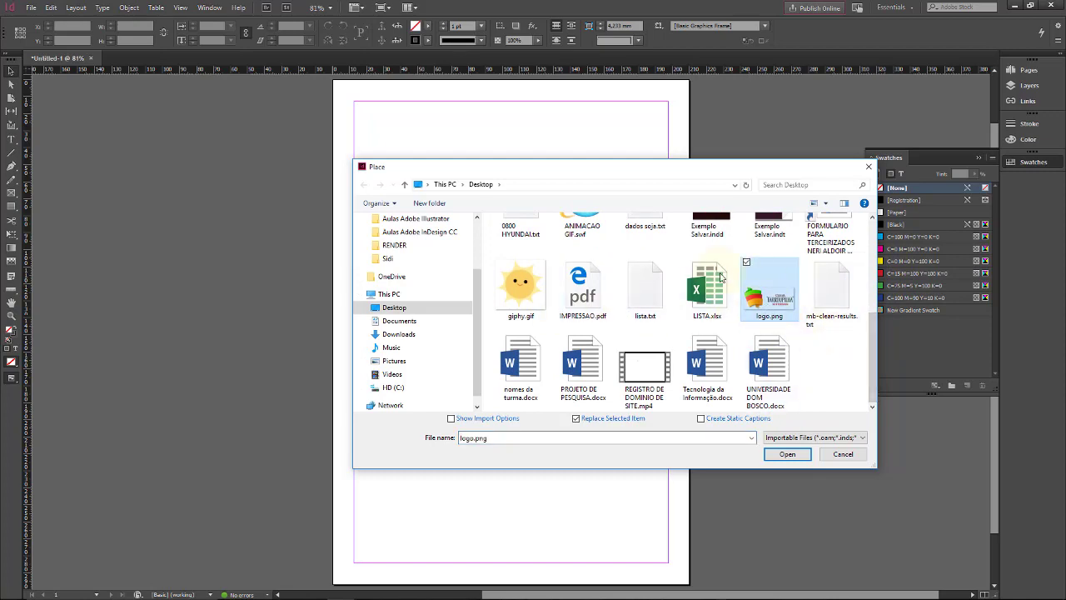
drag(875, 331, 875, 227)
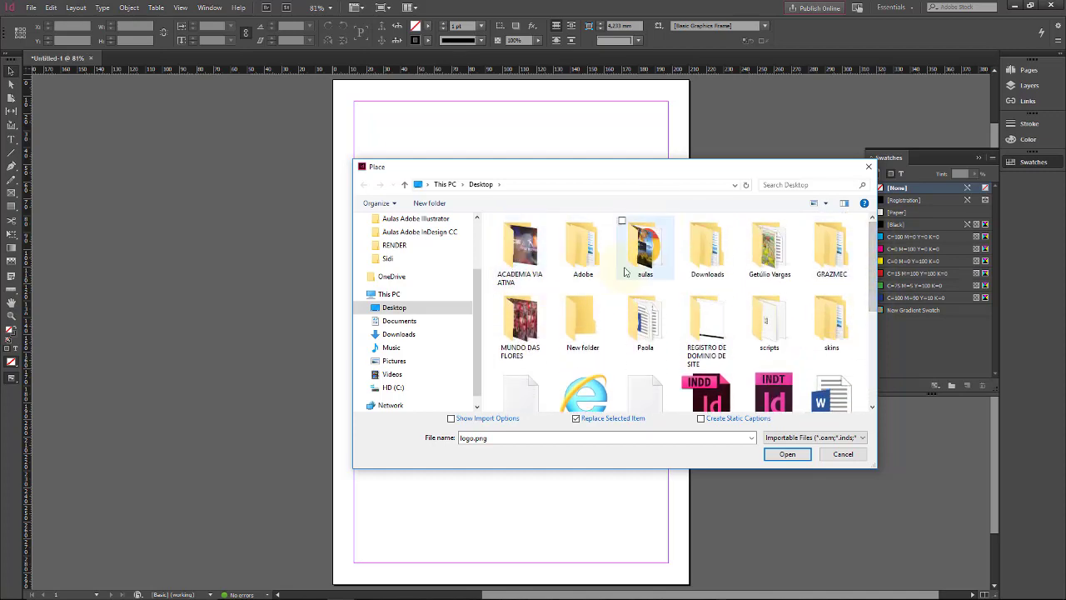
click(411, 362)
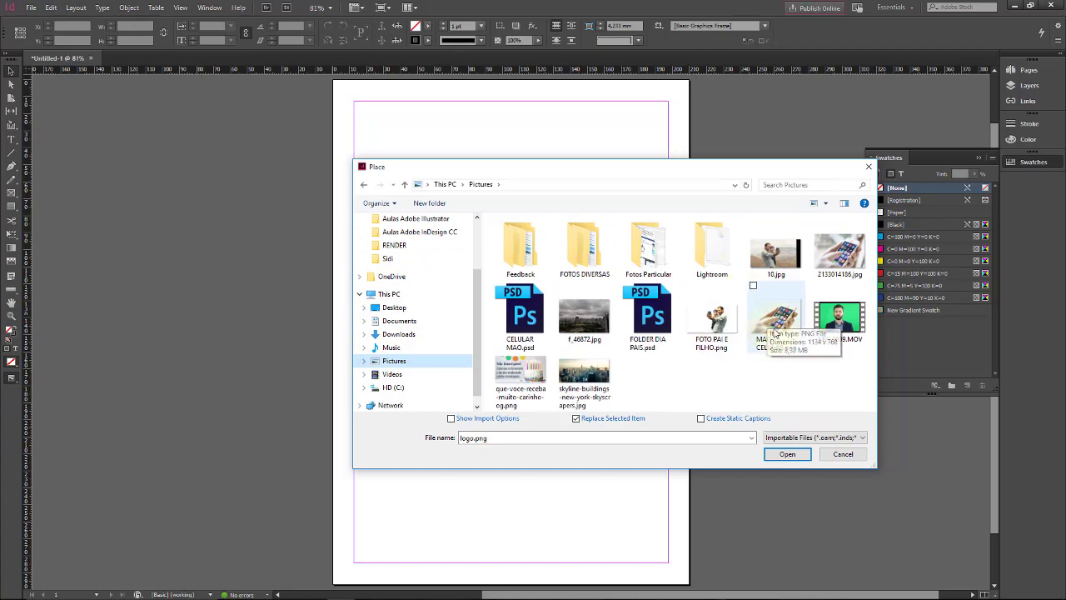
click(794, 345)
click(787, 454)
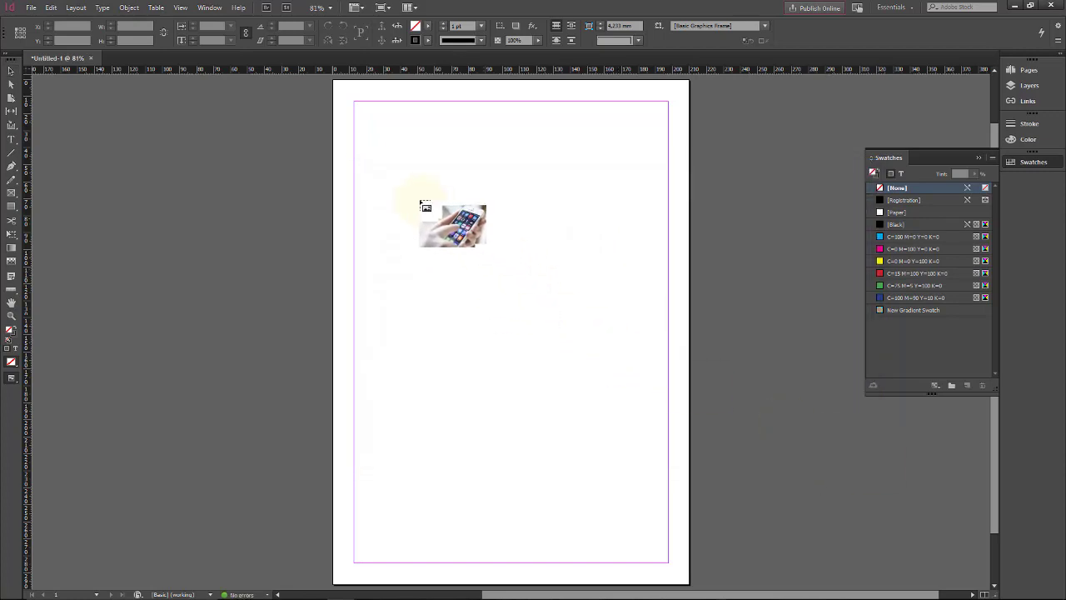
Place the phone image about 126 mm wide in the upper half of the page, then move it to about X 47 mm, Y 68 mm.
drag(402, 188, 613, 397)
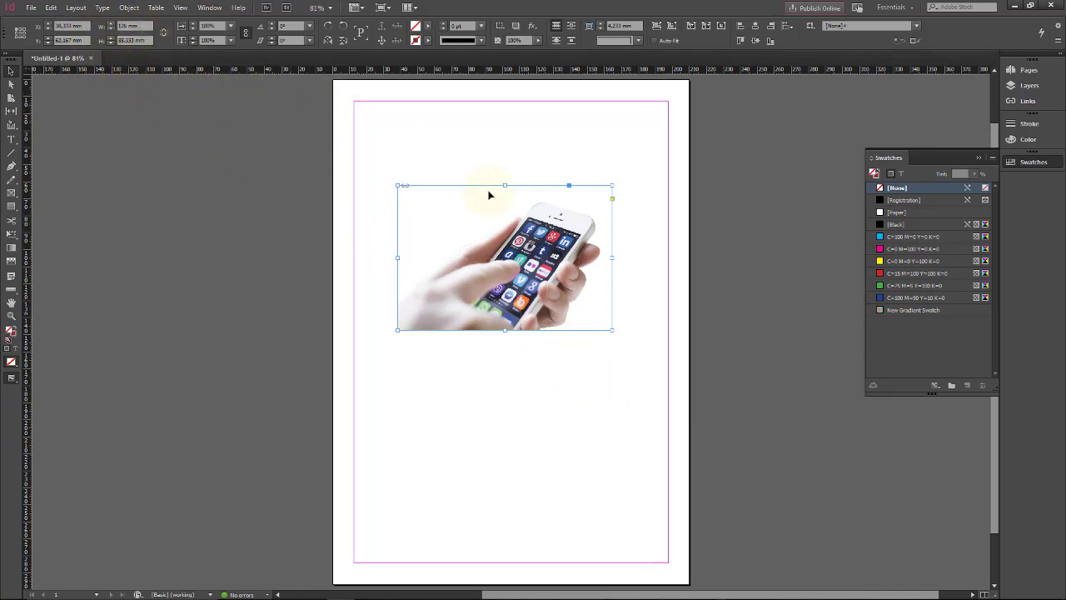
drag(590, 236, 605, 247)
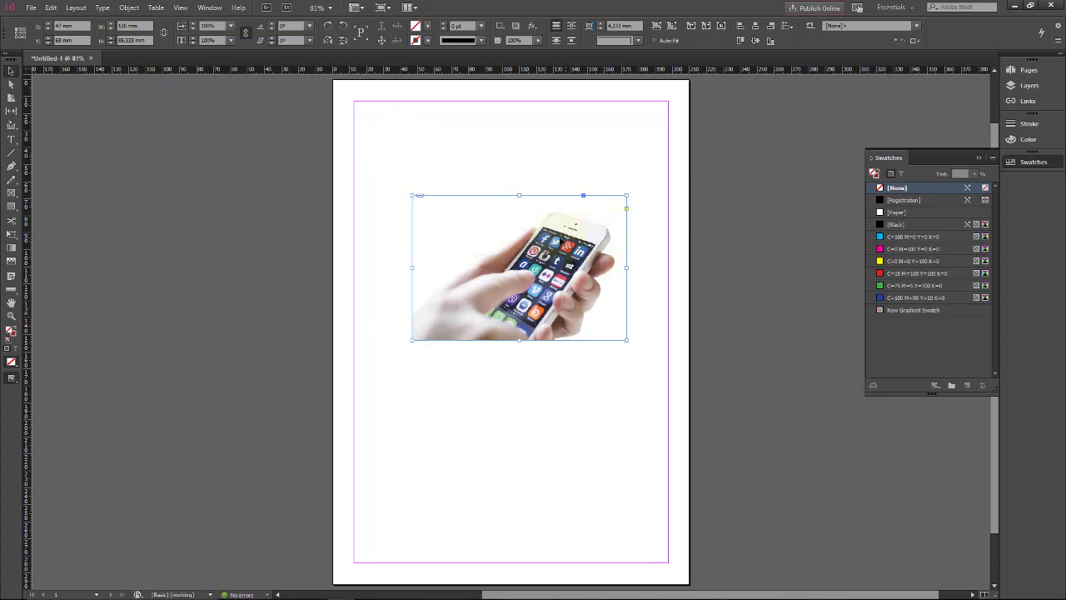
click(96, 229)
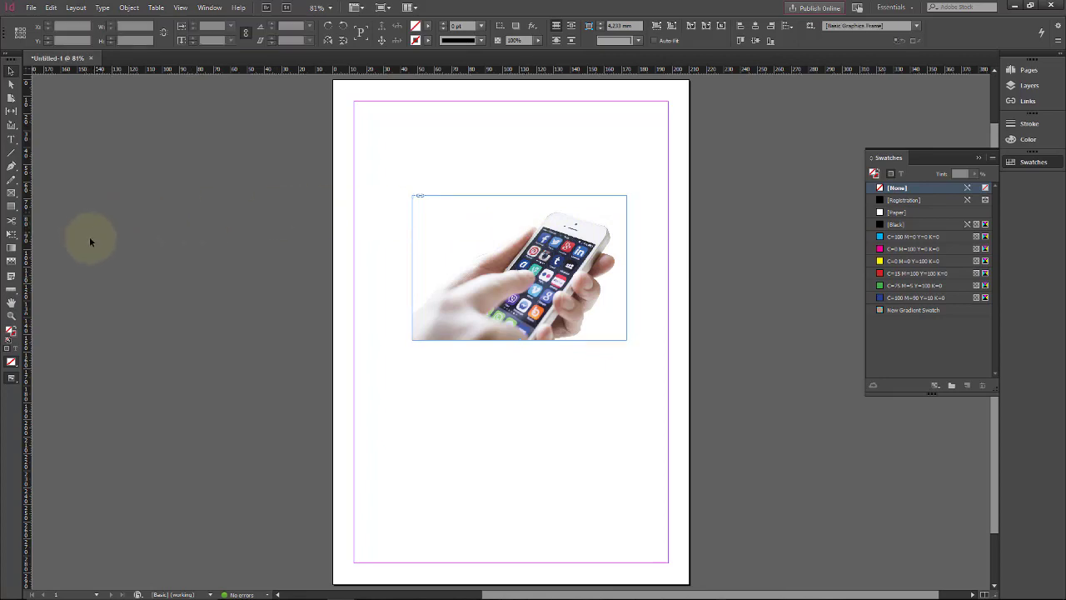
Measure a vertical distance across the placed image with the Measure tool and display the measurement information.
click(11, 289)
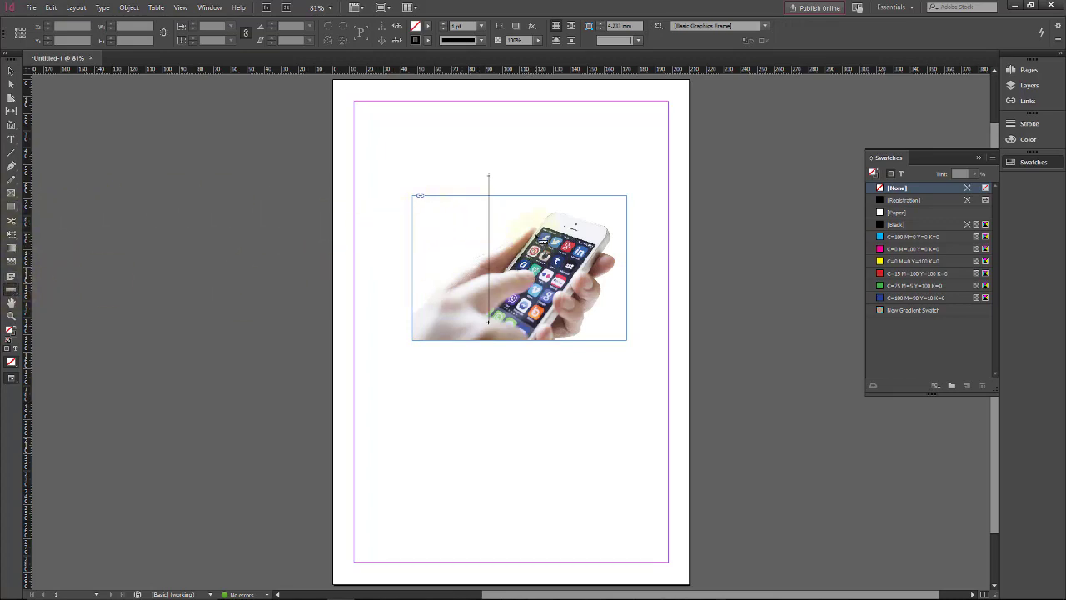
key(ctrl+equal)
key(ctrl+equal)
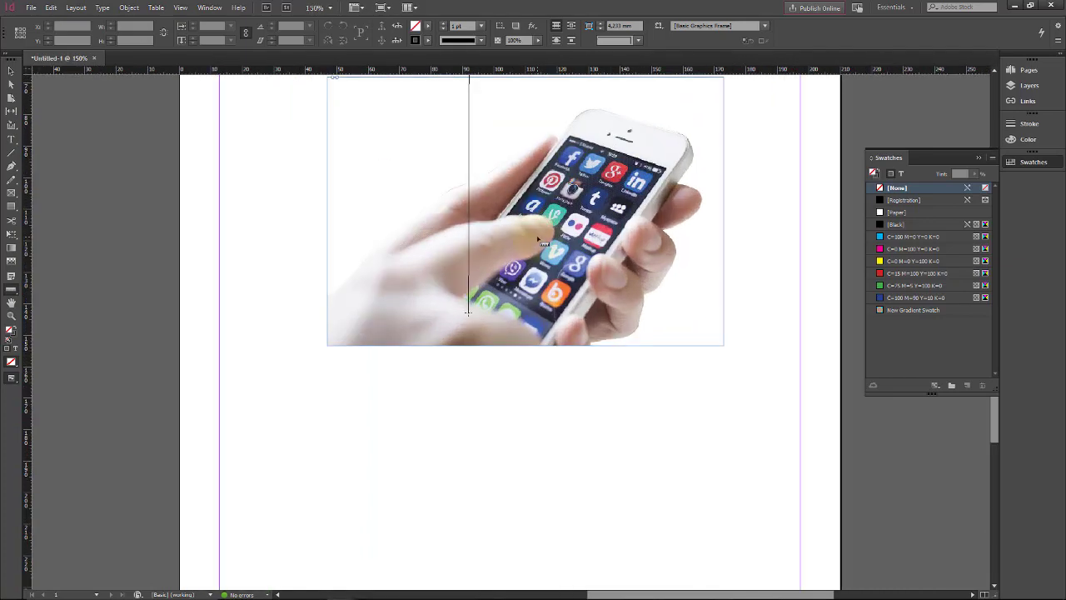
drag(542, 241, 475, 265)
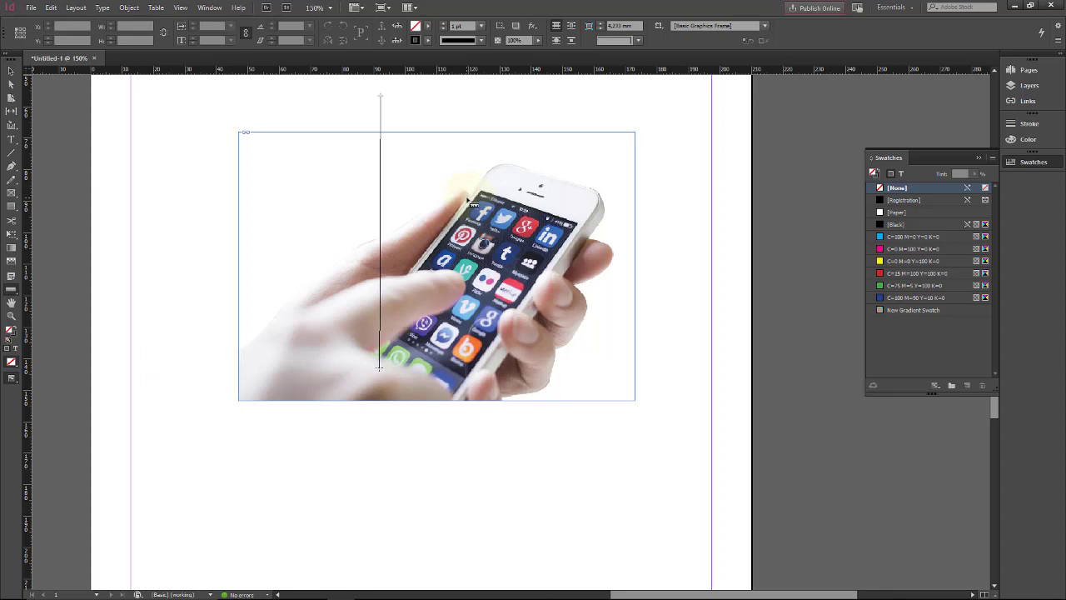
key(F8)
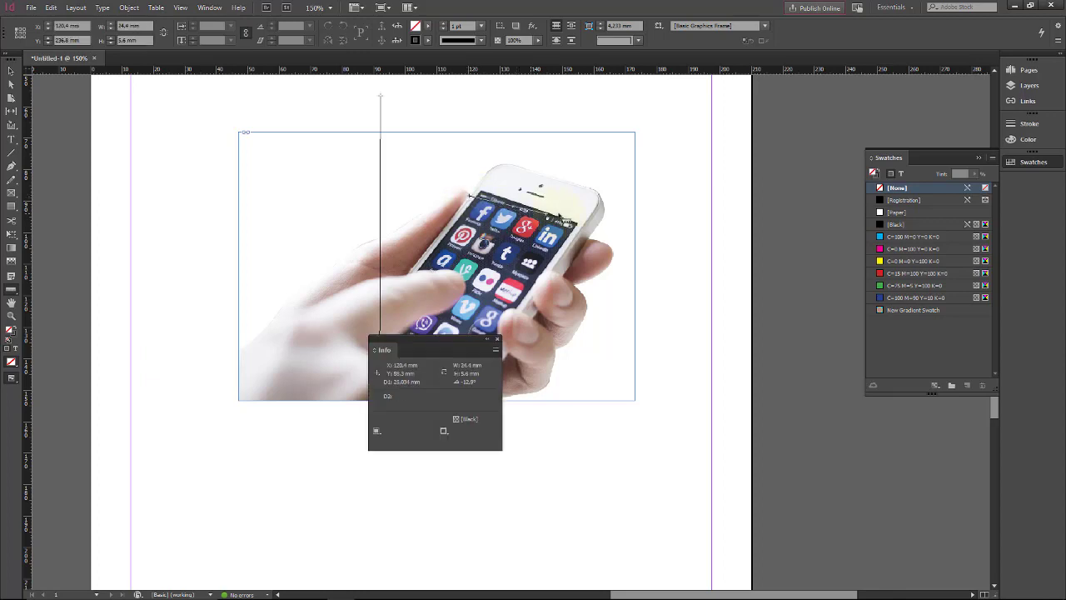
Measure the phone's width across its upper end from edge to edge.
drag(534, 203, 560, 220)
drag(473, 191, 586, 240)
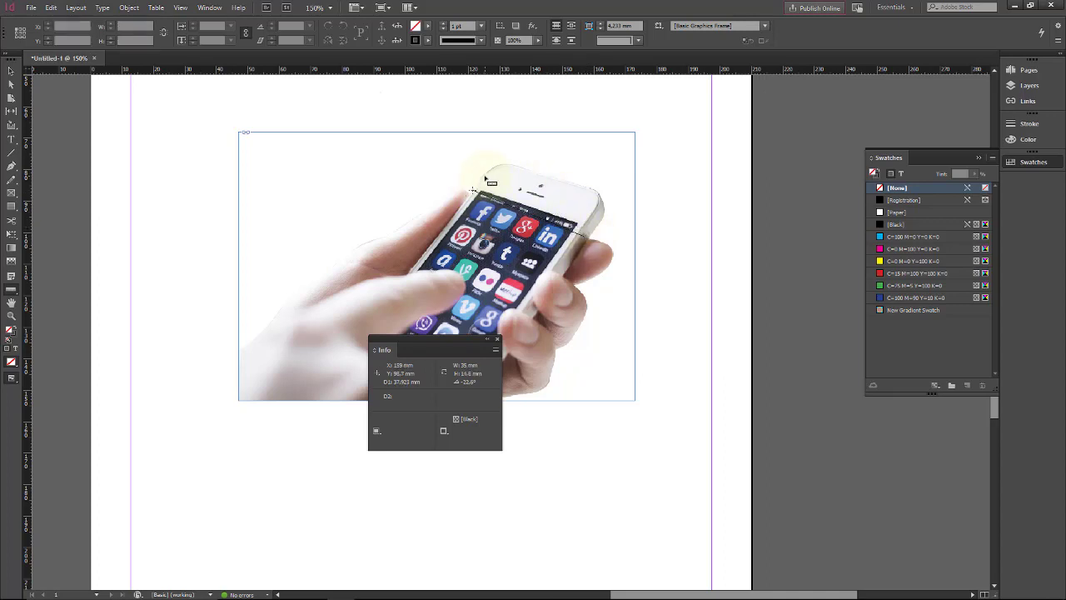
drag(484, 175, 591, 215)
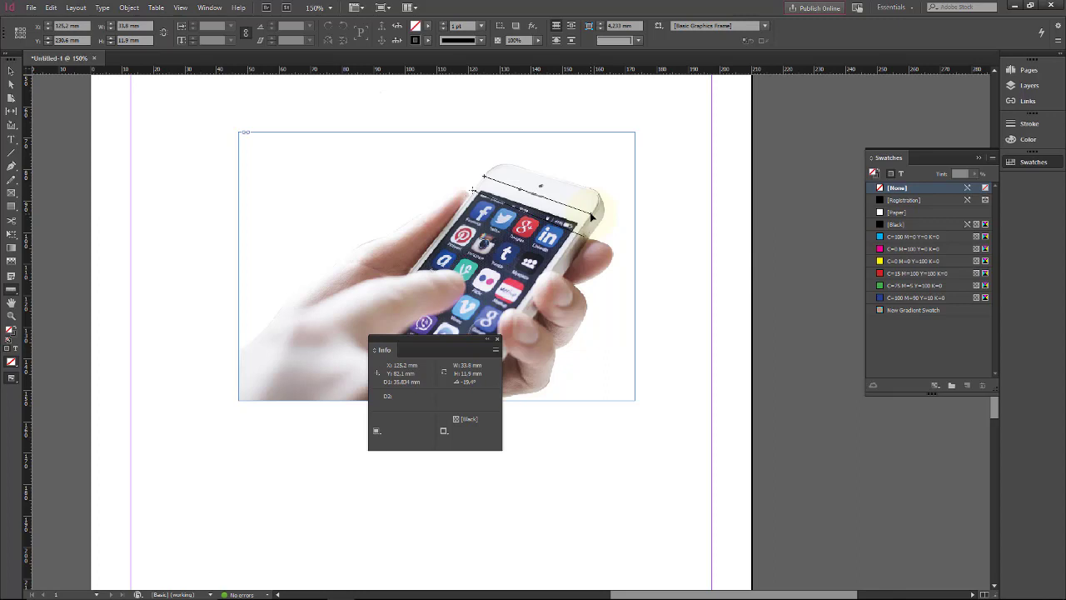
key(ctrl+shift+a)
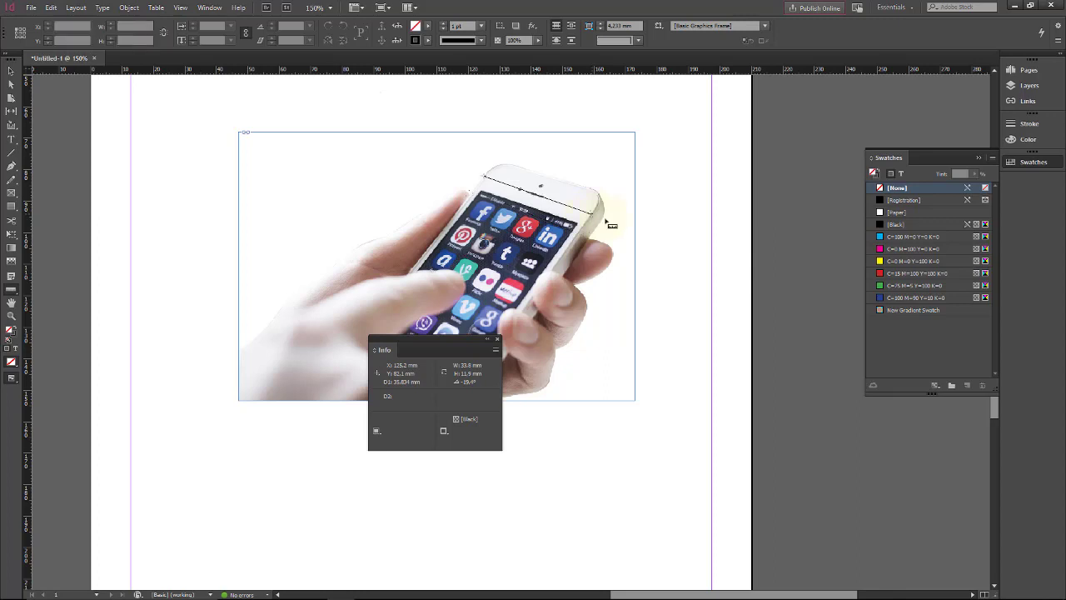
Set both the horizontal and vertical ruler units to centimeters.
right_click(213, 70)
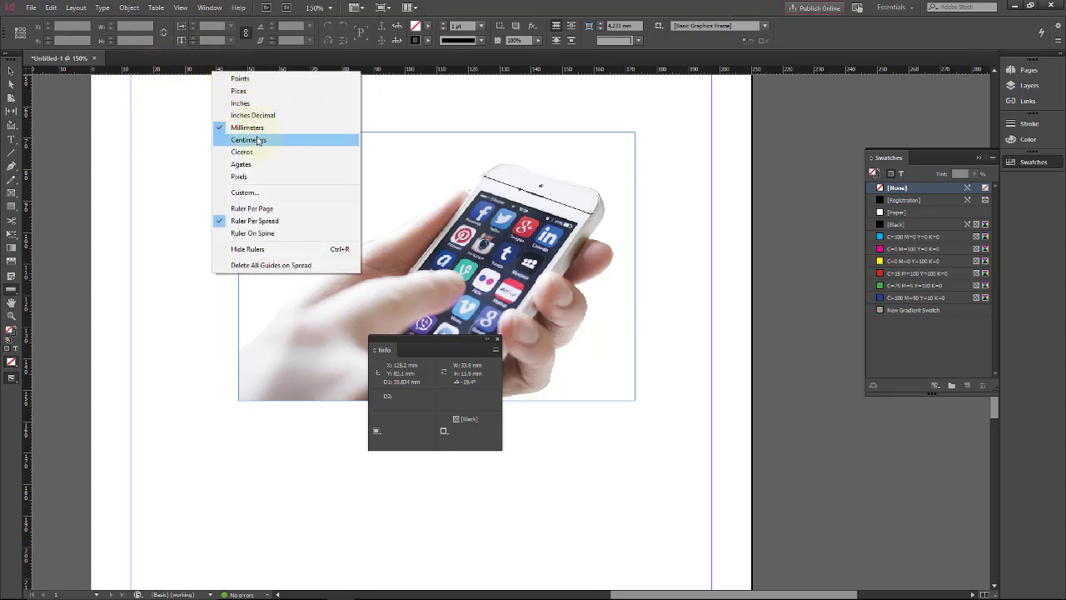
click(254, 140)
right_click(25, 204)
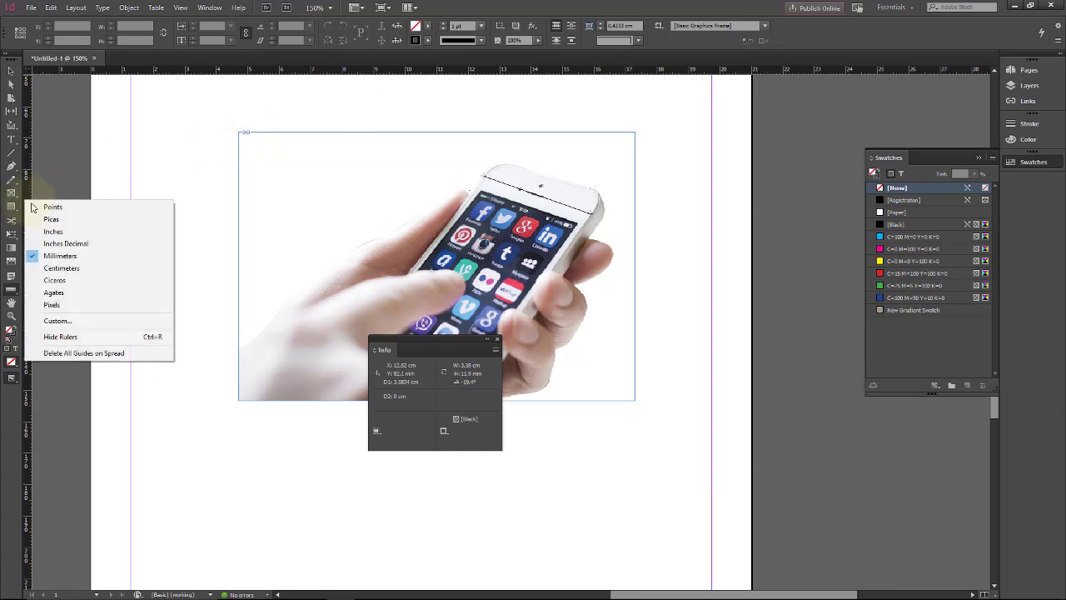
click(54, 267)
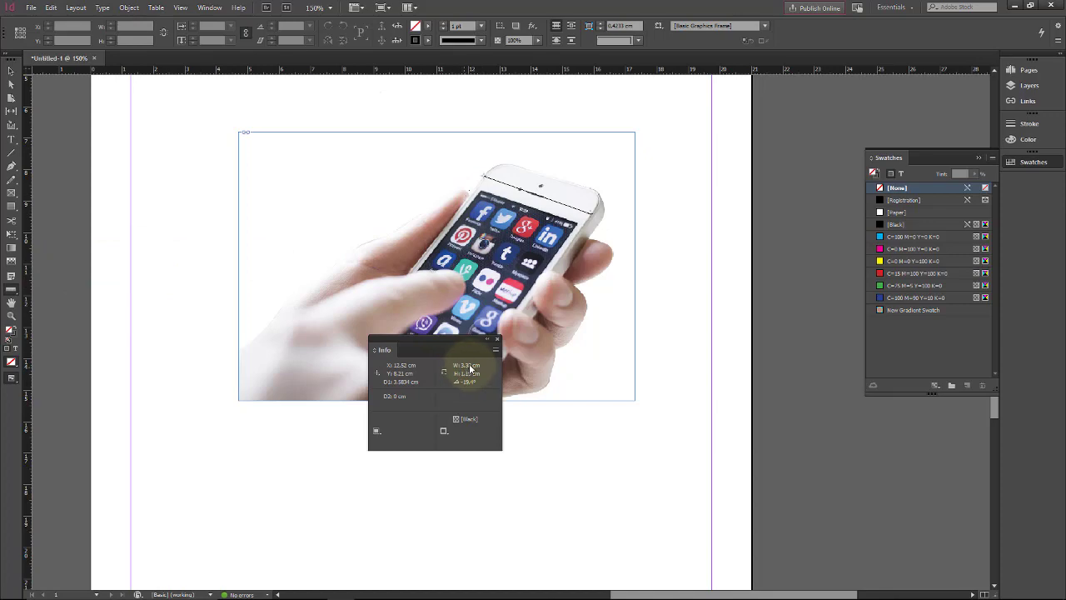
Measure the phone along its length, followed by a straight vertical and a straight horizontal distance from a point above it.
drag(456, 341, 303, 208)
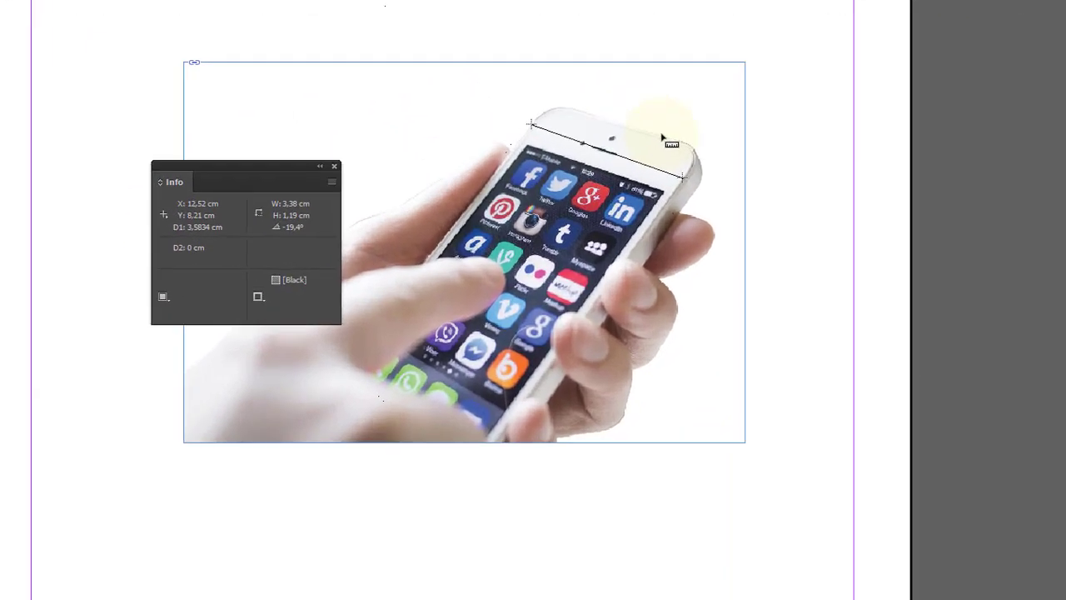
drag(588, 188, 463, 410)
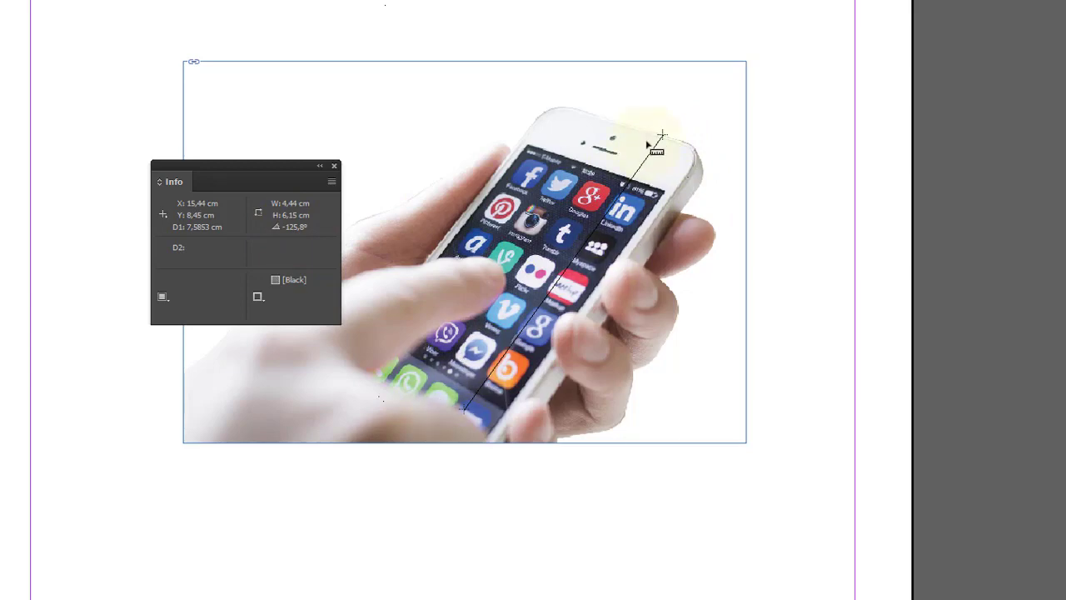
mouse_move(557, 87)
mouse_down()
mouse_move(568, 434)
mouse_move(562, 413)
mouse_up()
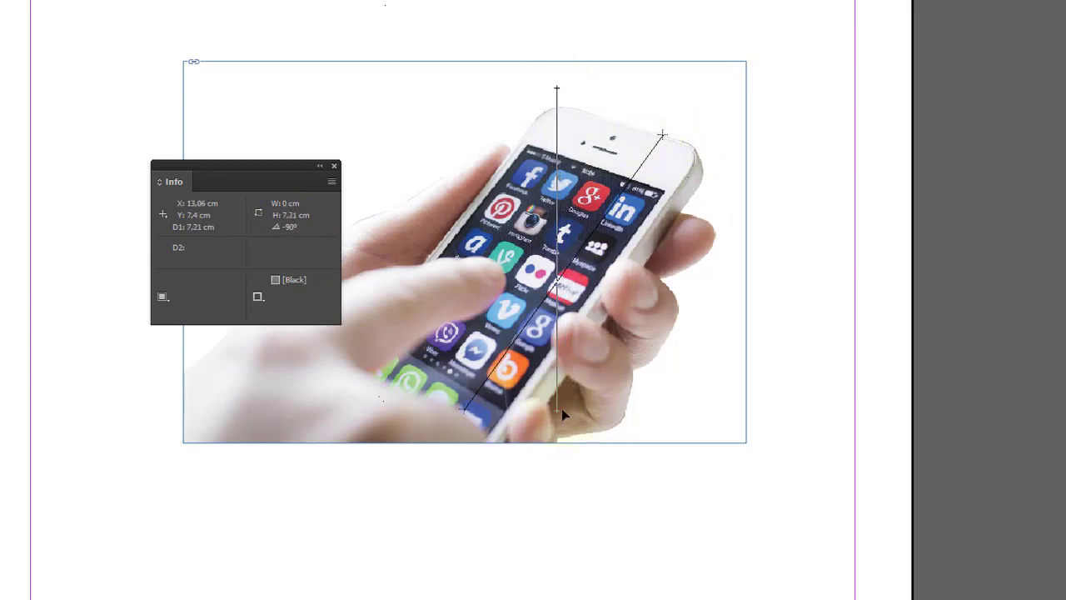
drag(560, 360, 750, 100)
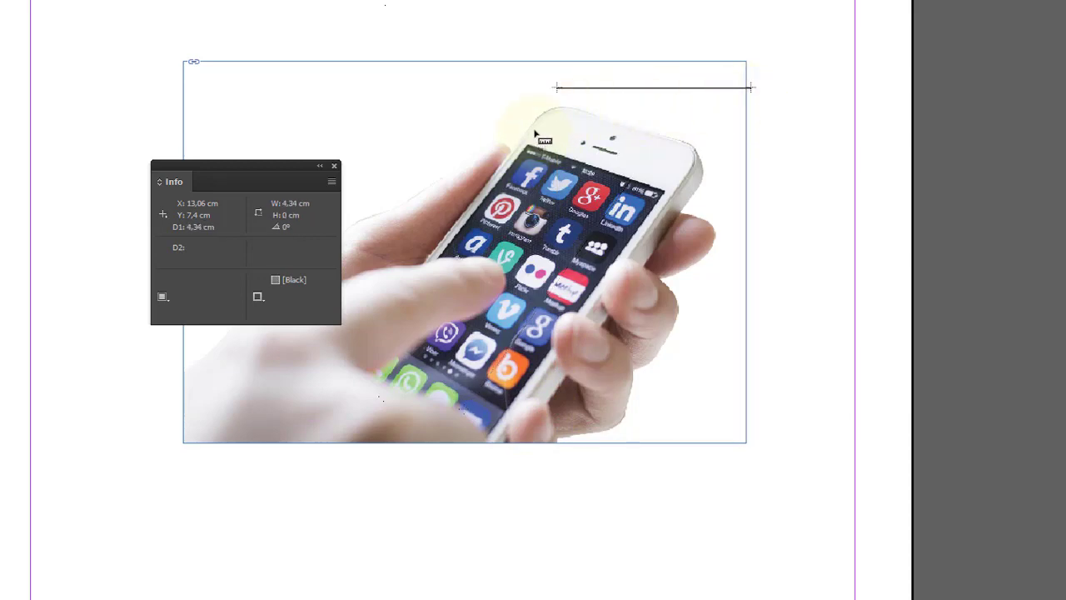
Measure the phone's width and then its length again, keeping the measurement information beside the phone.
drag(532, 131, 680, 192)
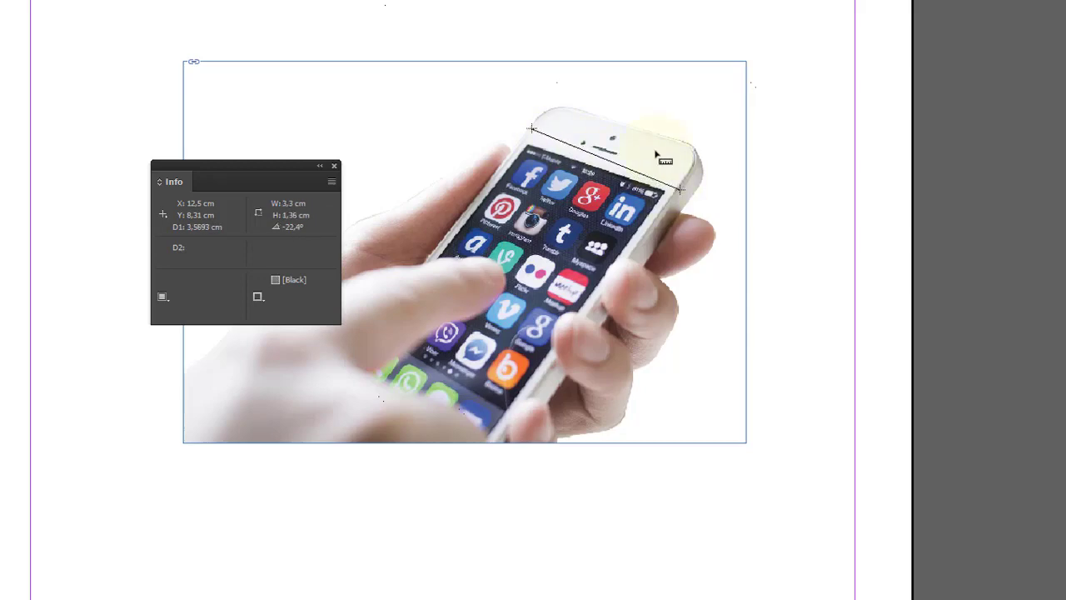
drag(653, 136, 471, 421)
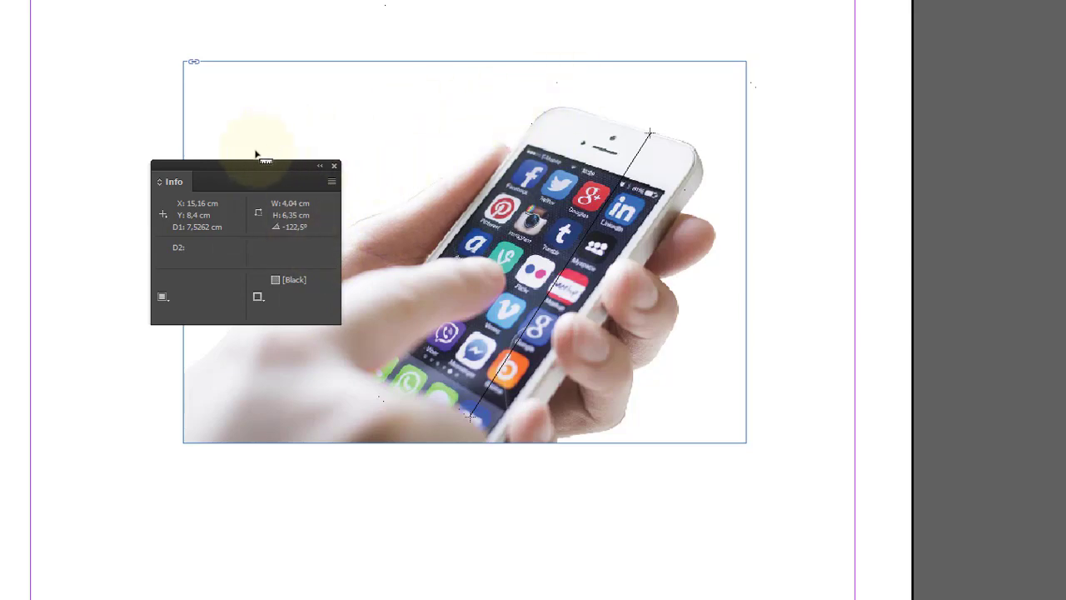
drag(255, 163, 194, 128)
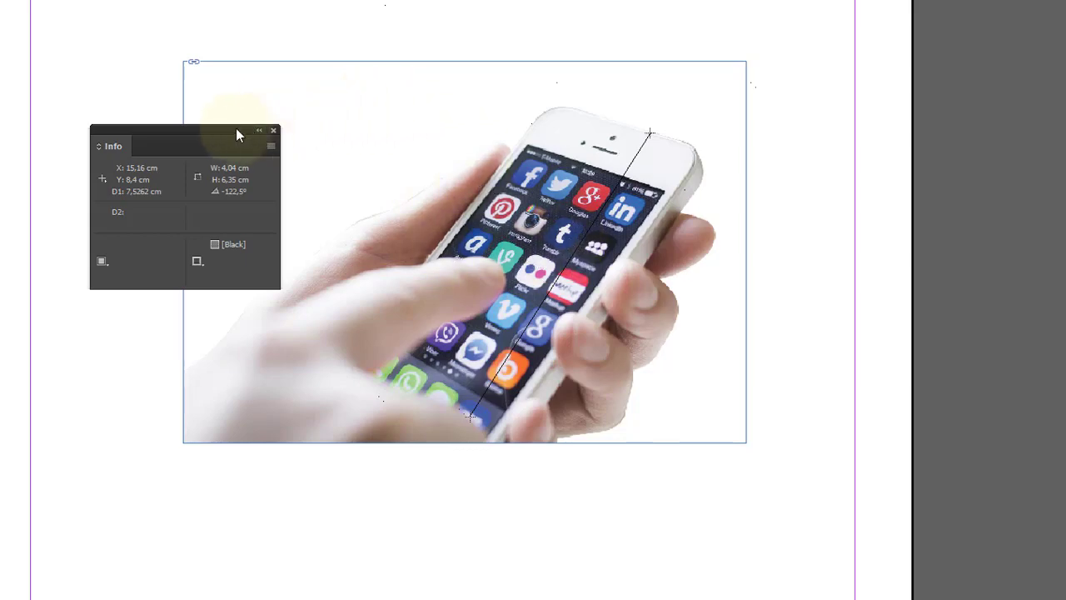
drag(242, 137, 326, 183)
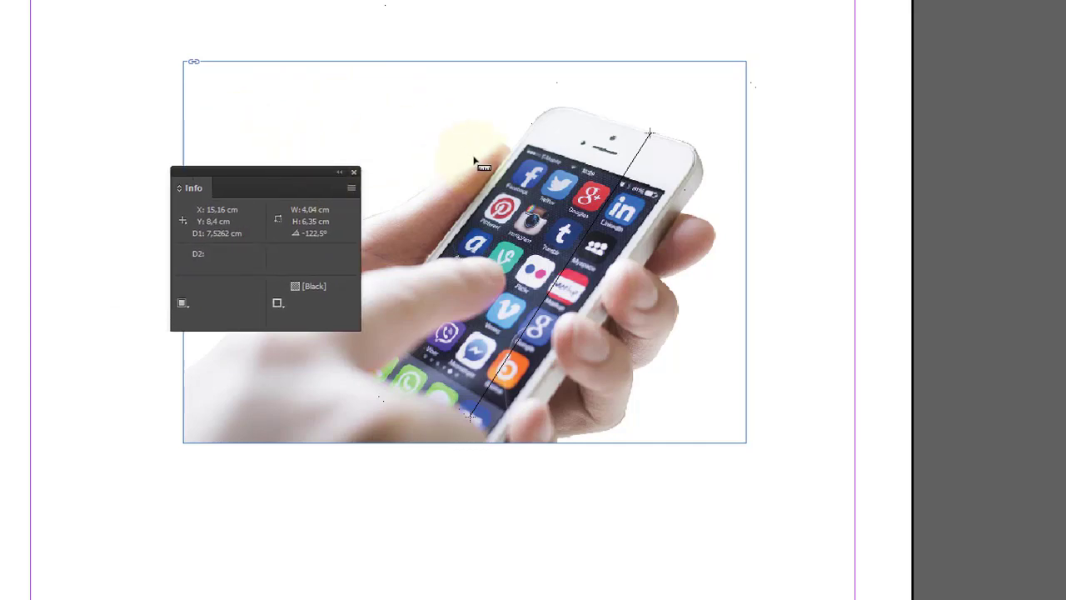
Measure a straight horizontal distance from the page's left margin across the blank area above the image.
key(ctrl+minus)
key(ctrl+minus)
key(ctrl+minus)
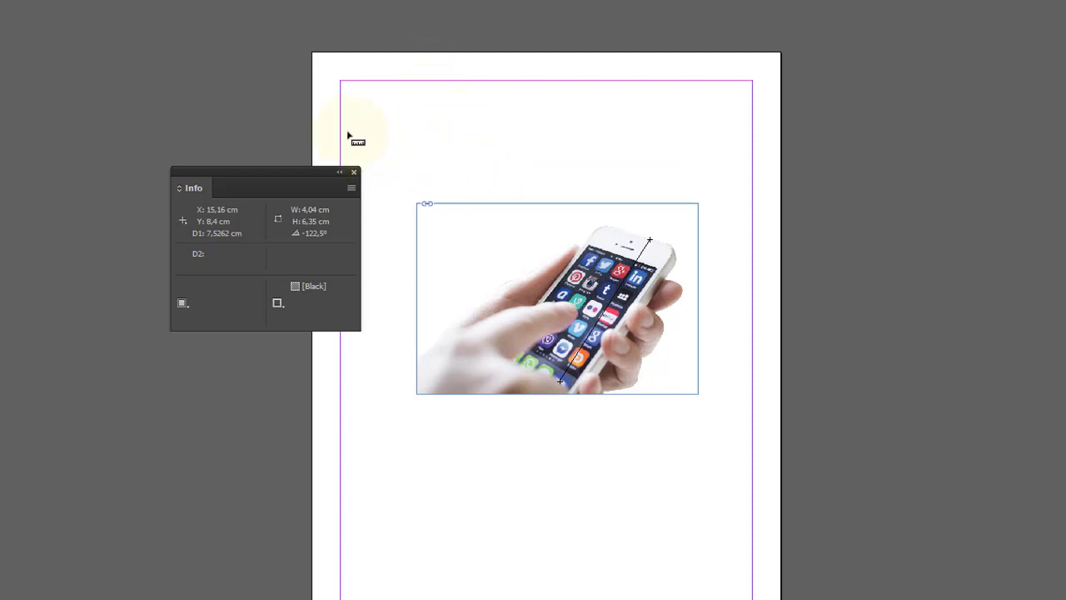
drag(341, 131, 476, 131)
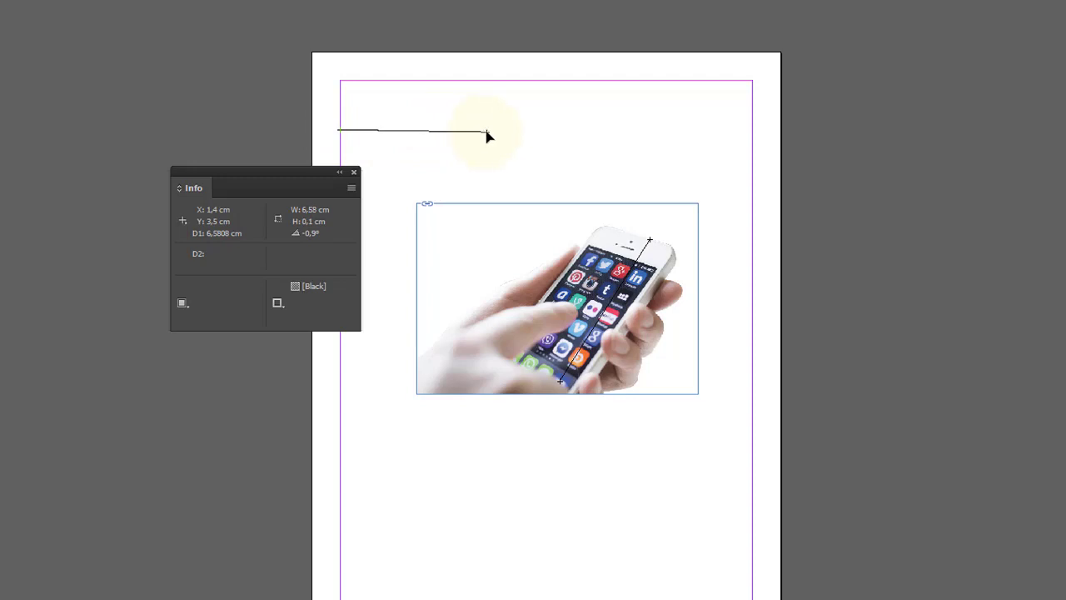
drag(489, 135, 491, 130)
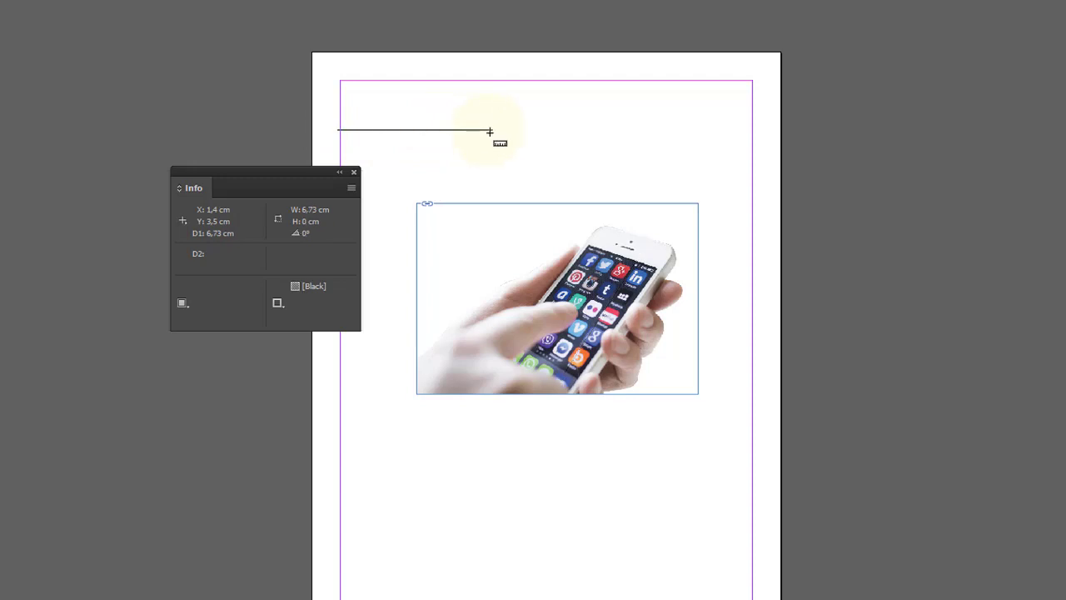